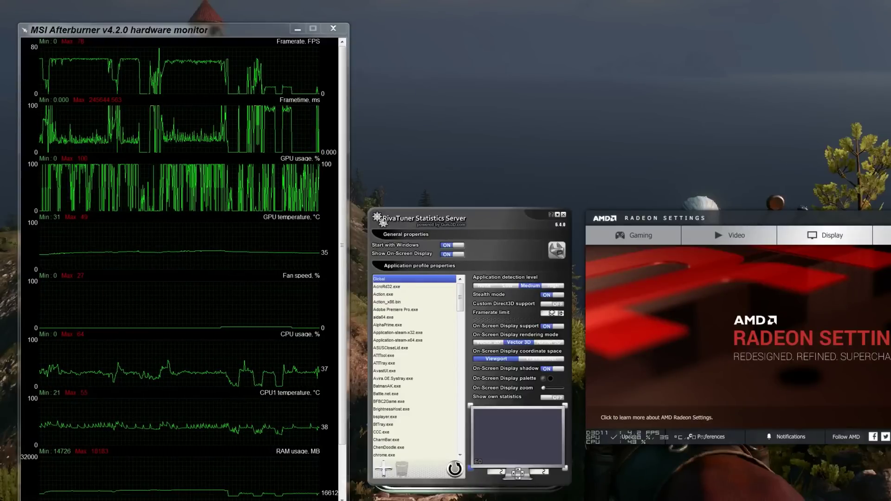
# Go from the welcome screen to the Global Settings graphics page showing Frame Rate Target Control at 60 FPS.
pyautogui.moveTo(114, 193)
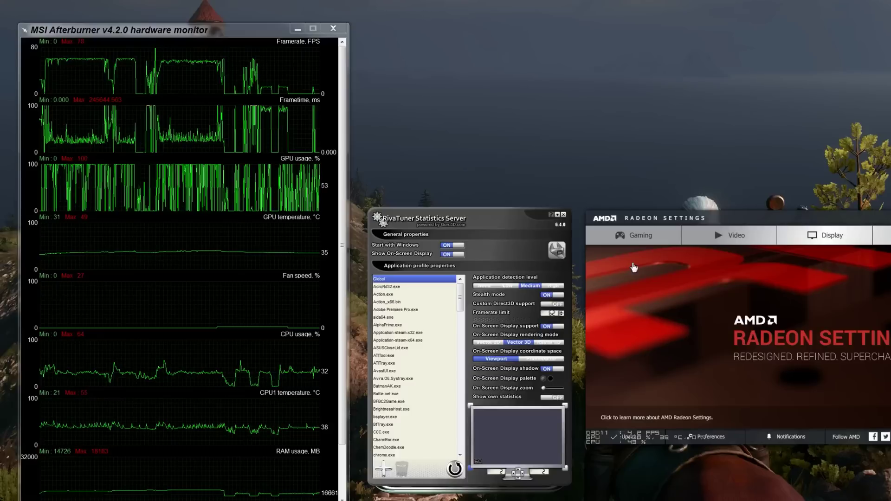
pyautogui.click(611, 250)
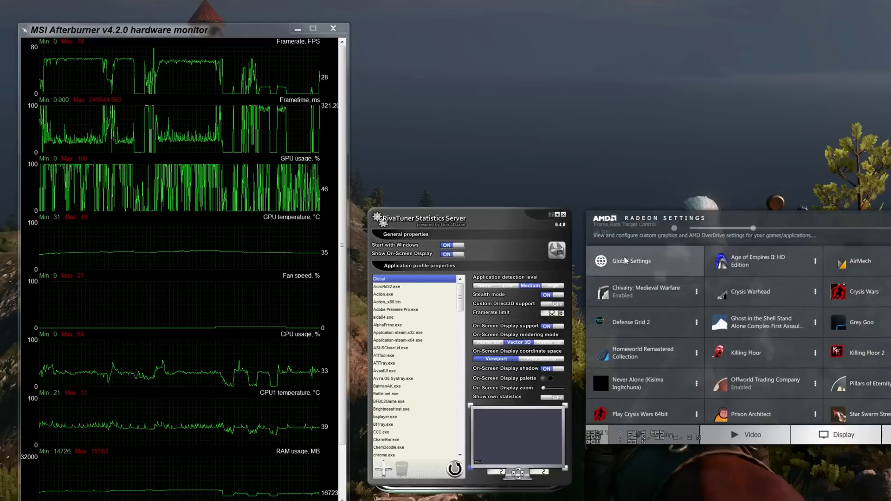
pyautogui.click(625, 260)
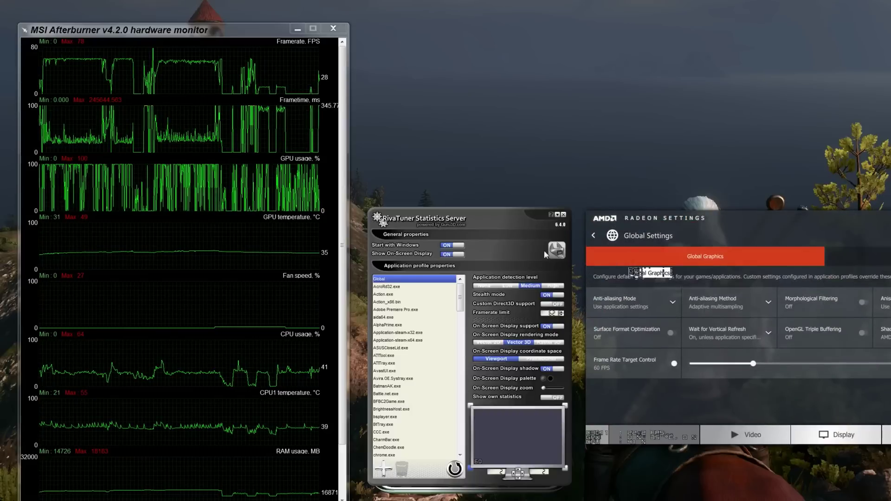
pyautogui.moveTo(67, 129)
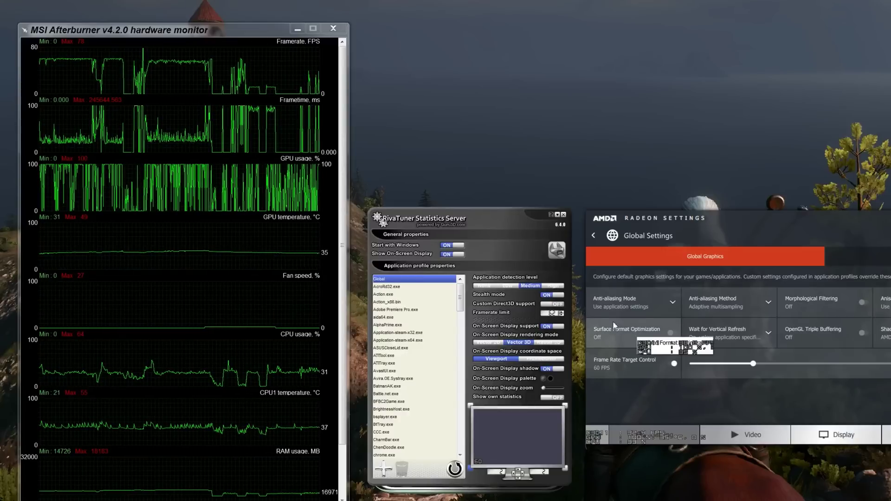
# Disable Radeon's Frame Rate Target Control and enter 50 in RTSS's Framerate limit field.
pyautogui.click(673, 364)
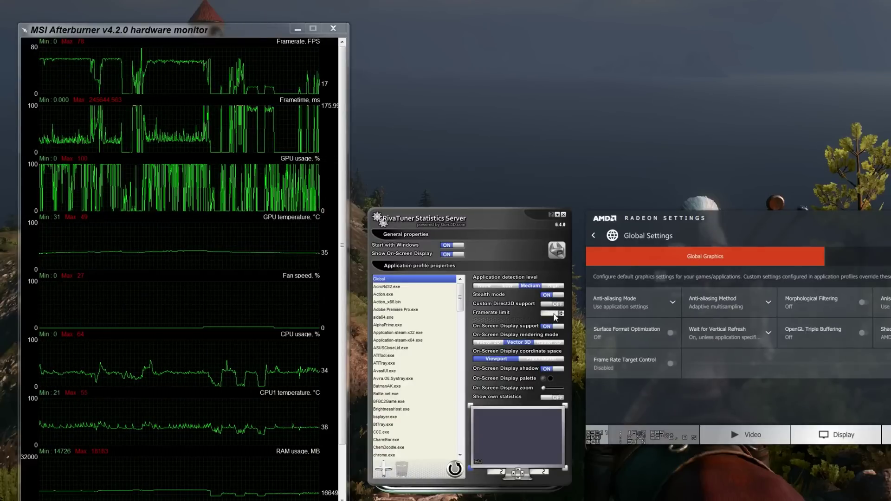
pyautogui.click(552, 313)
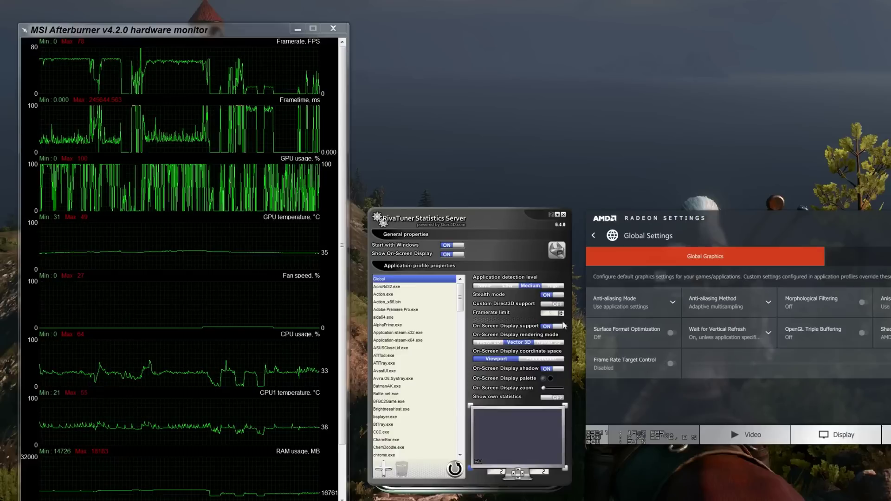
pyautogui.write('50')
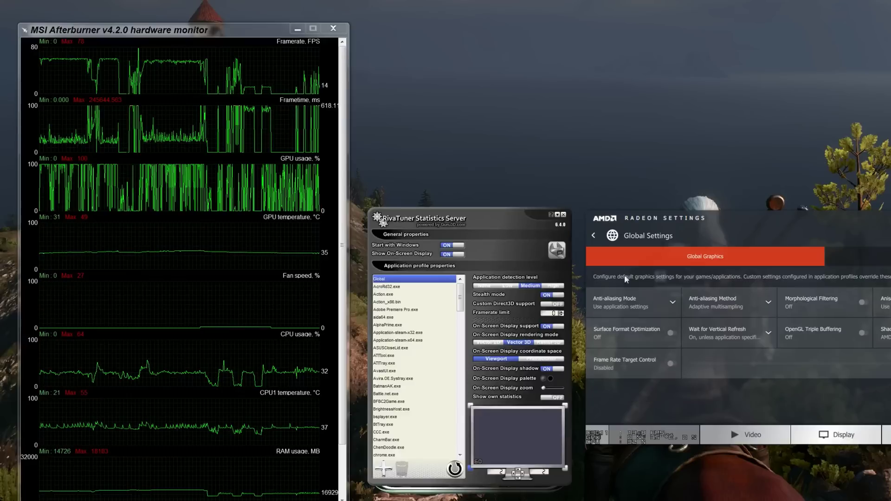
# Browse the game profiles, inspect Chivalry: Medieval Warfare's settings, and return to the profile list.
pyautogui.click(595, 237)
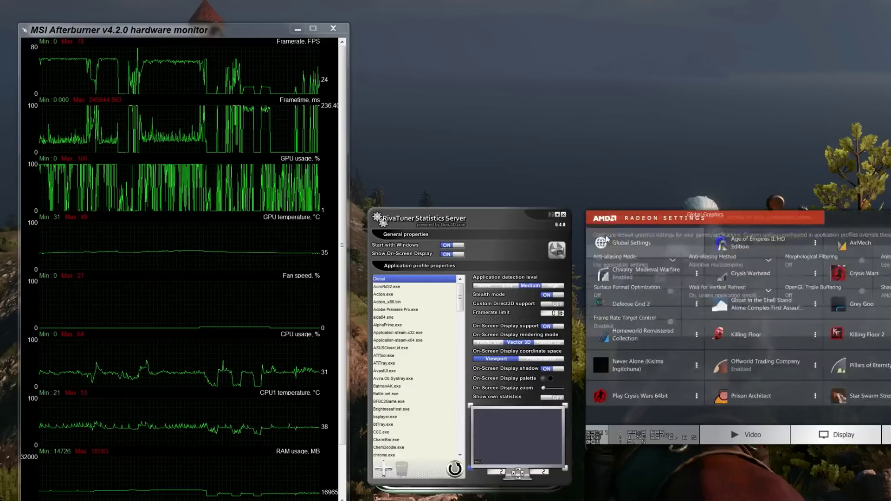
pyautogui.scroll(-3, 726, 364)
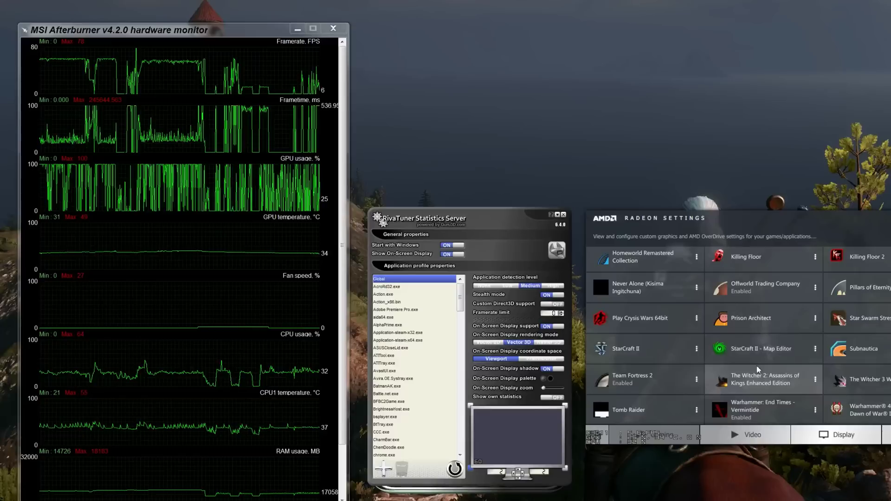
pyautogui.scroll(3, 770, 365)
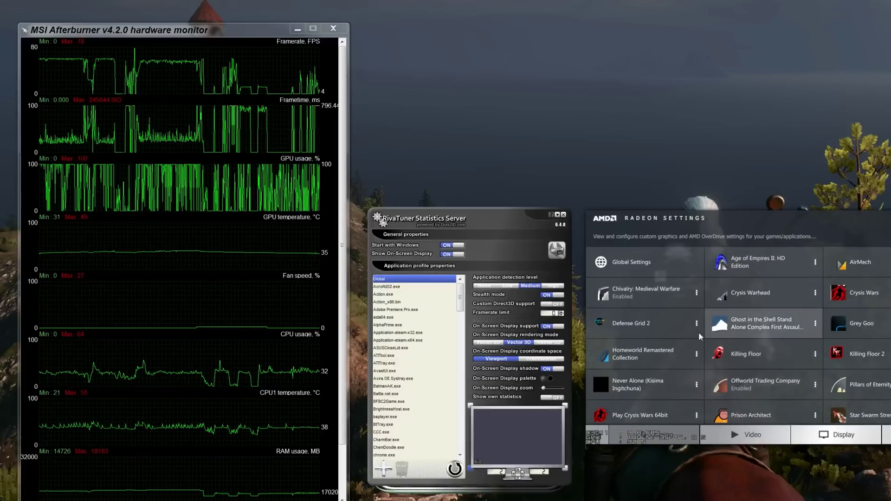
pyautogui.click(624, 299)
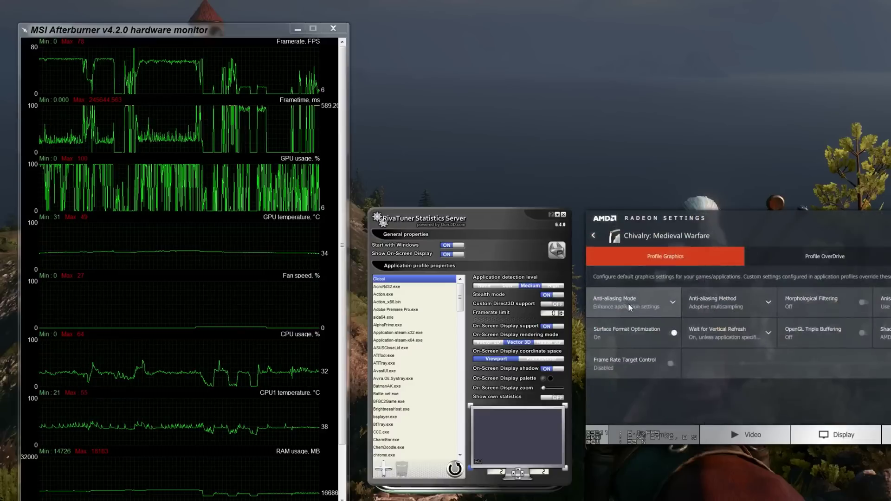
pyautogui.click(594, 237)
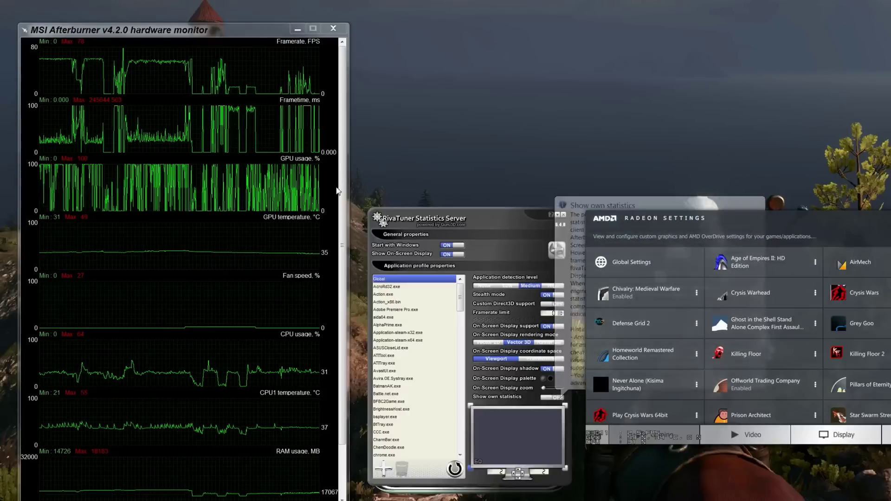
pyautogui.moveTo(196, 86)
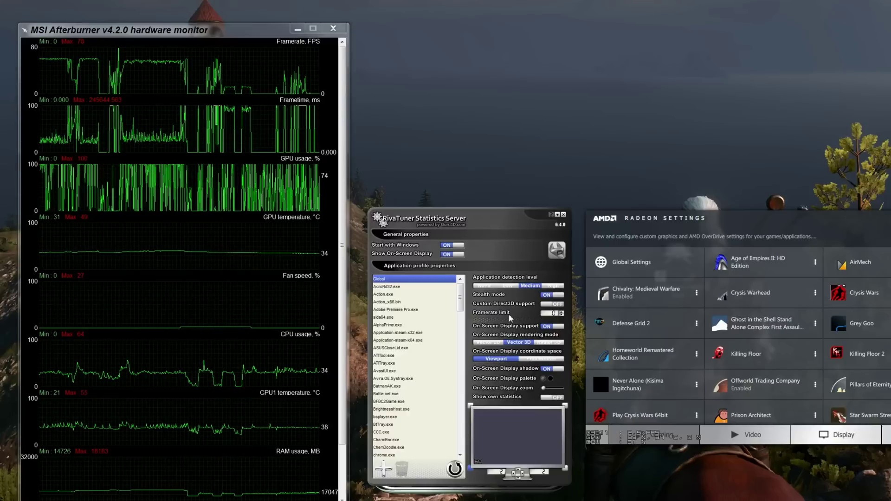
pyautogui.moveTo(166, 98)
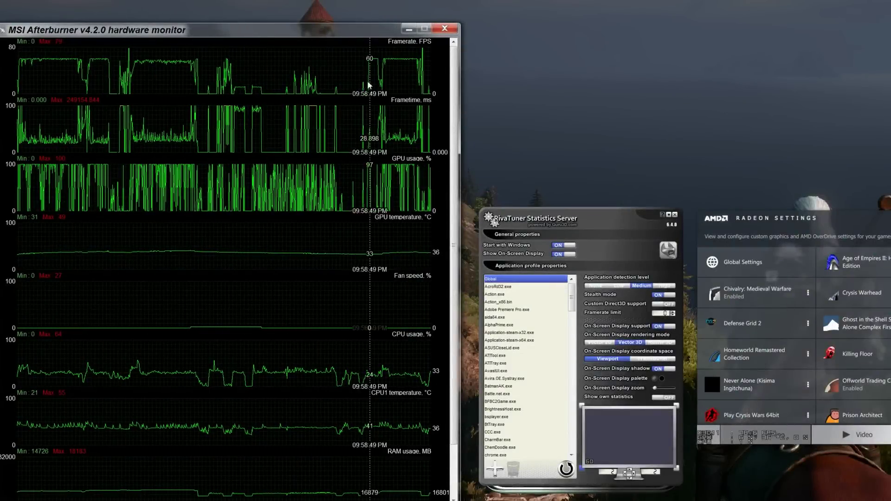
# Review Afterburner's framerate history, then reopen Radeon's Global Settings graphics page.
pyautogui.moveTo(411, 86)
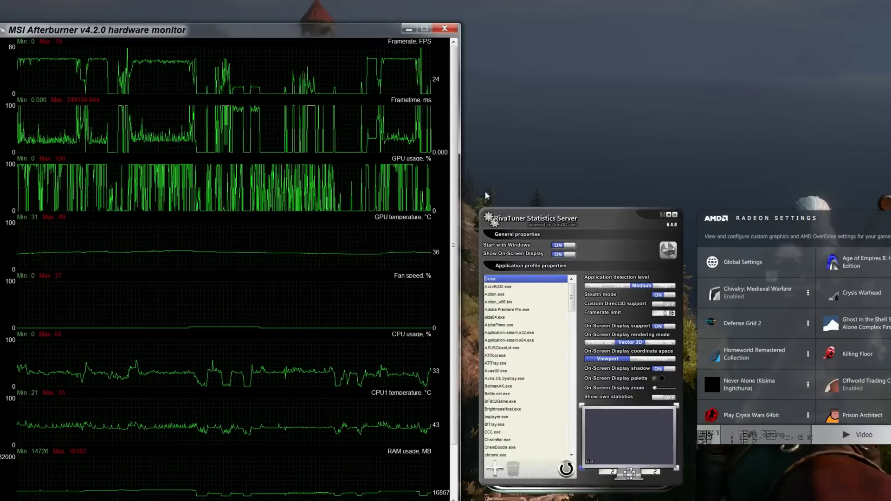
pyautogui.click(763, 265)
pyautogui.click(761, 265)
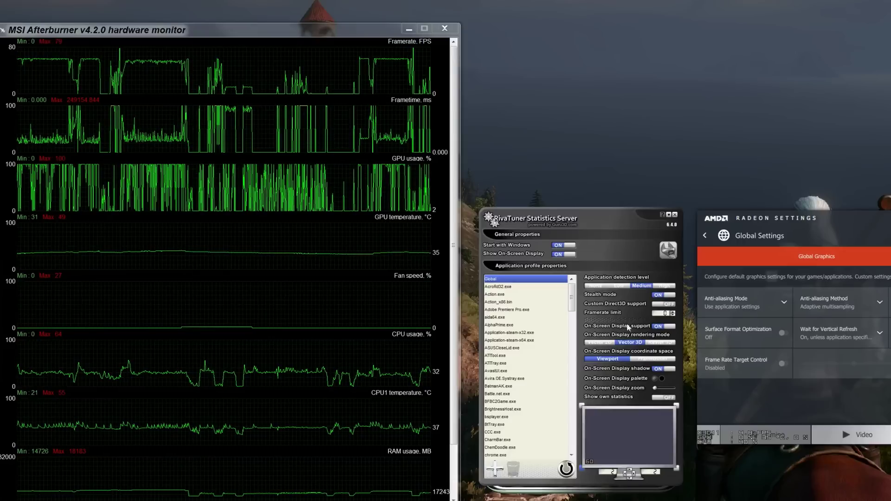
# Re-enable Frame Rate Target Control and set its target to 60 FPS.
pyautogui.moveTo(48, 70)
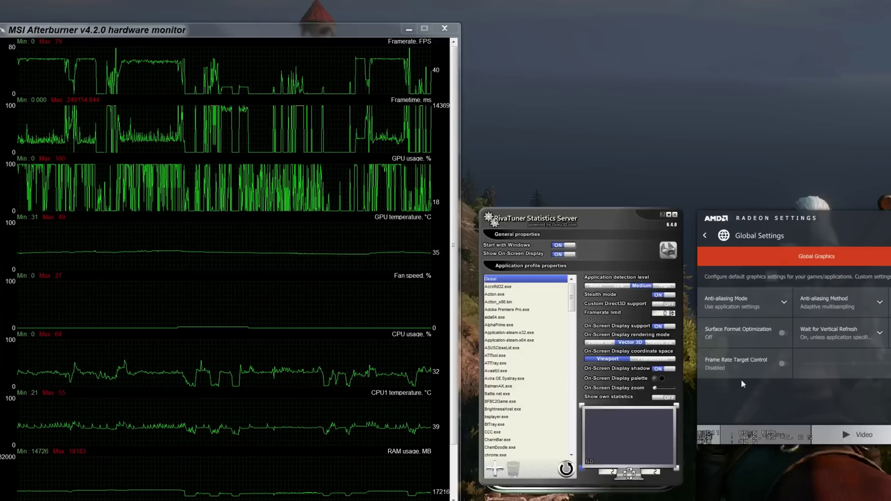
pyautogui.click(782, 364)
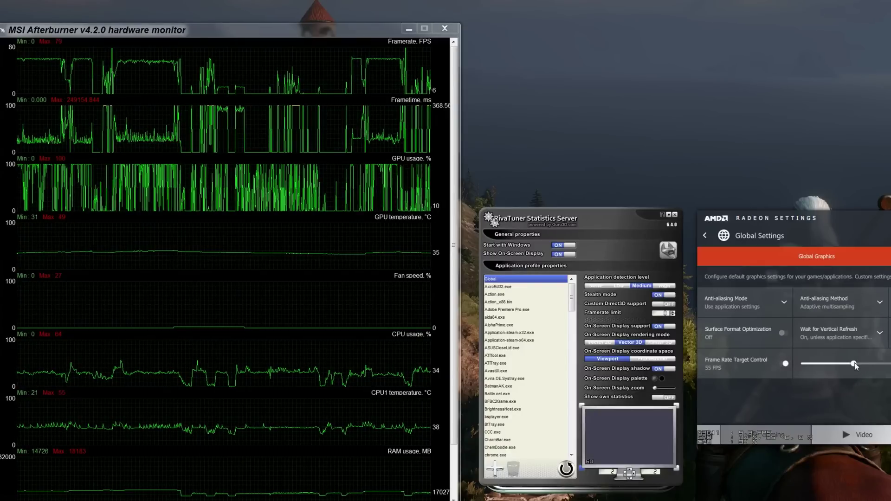
pyautogui.moveTo(859, 366); pyautogui.dragTo(865, 364)
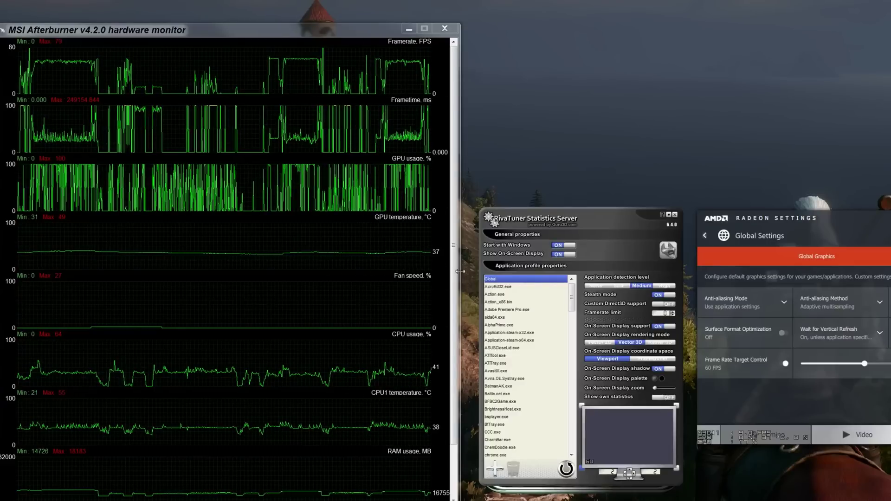
# Widen the Afterburner monitor graphs for longer history and read the framerate plateaus.
pyautogui.moveTo(460, 271); pyautogui.dragTo(594, 273)
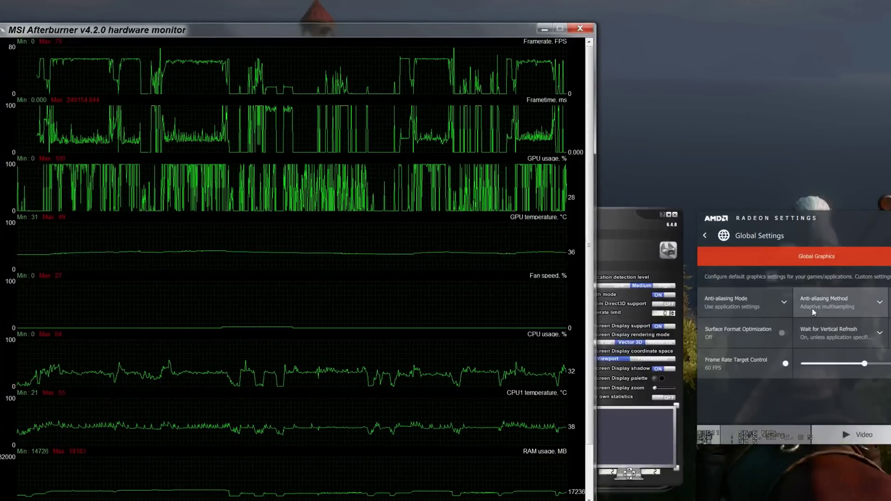
pyautogui.click(617, 219)
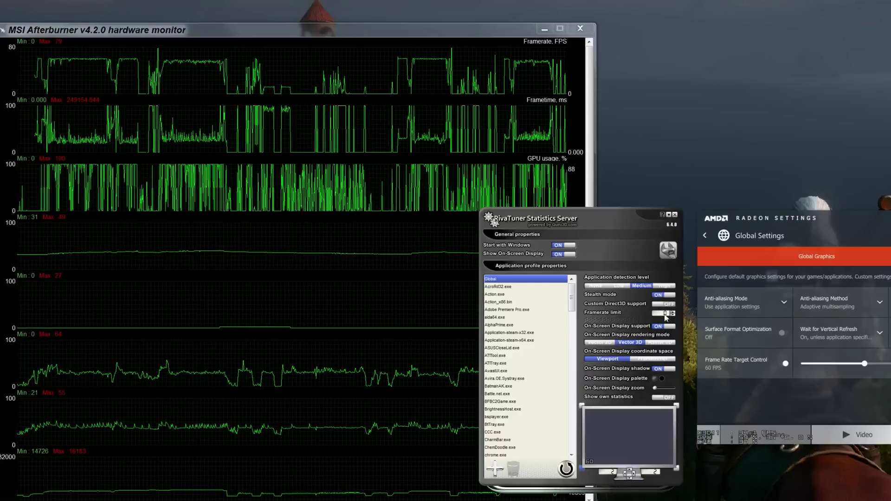
pyautogui.moveTo(666, 317)
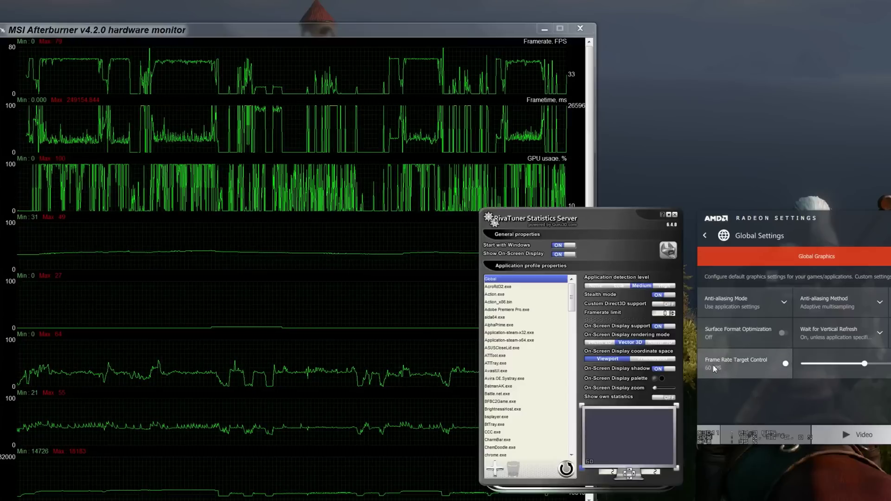
pyautogui.moveTo(151, 91)
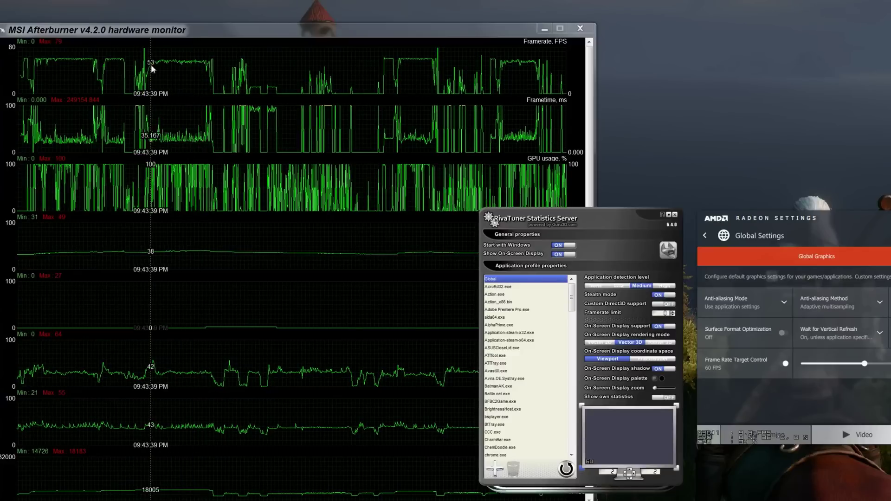
# Enlarge the hardware monitor to show graphs down to Pagefile usage, and shift Radeon Settings up-left.
pyautogui.moveTo(218, 26); pyautogui.dragTo(217, 6)
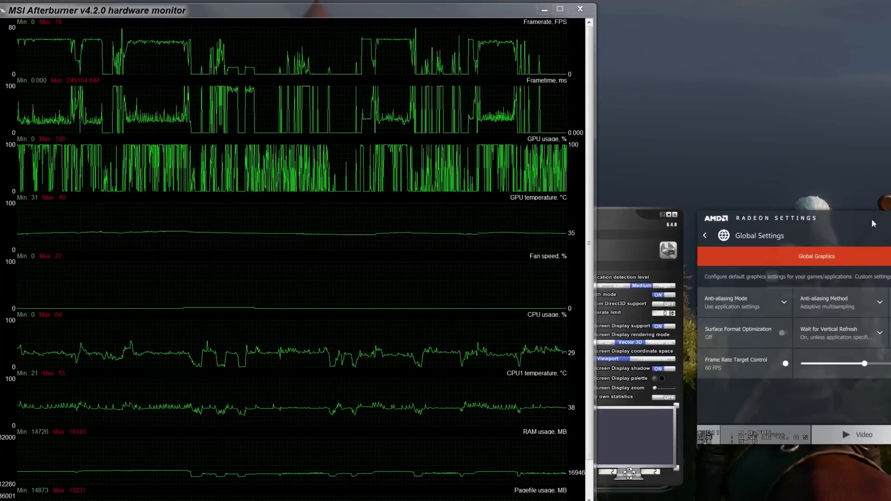
pyautogui.moveTo(872, 218); pyautogui.dragTo(789, 156)
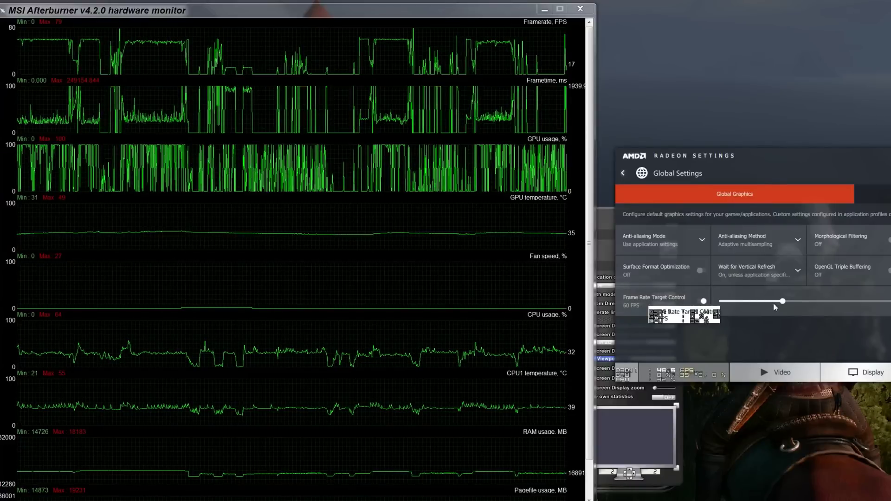
# Switch Frame Rate Target Control to Disabled and move Radeon Settings back down-right.
pyautogui.click(704, 301)
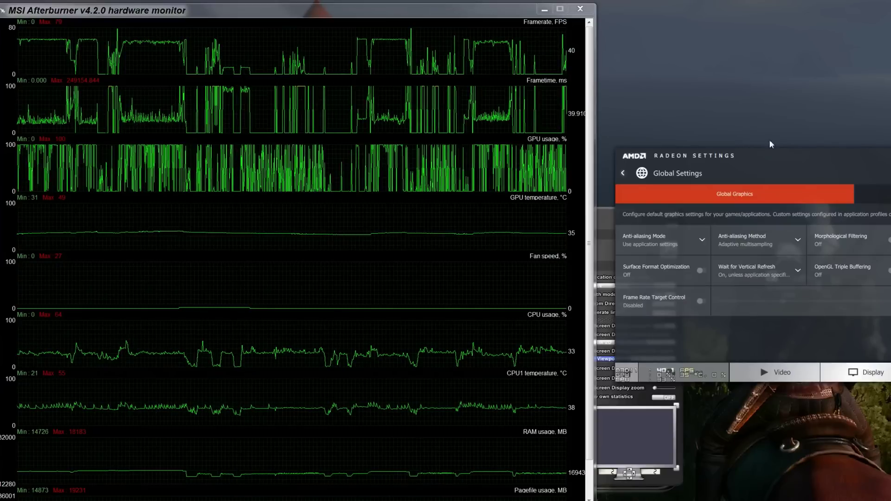
pyautogui.moveTo(778, 161); pyautogui.dragTo(864, 218)
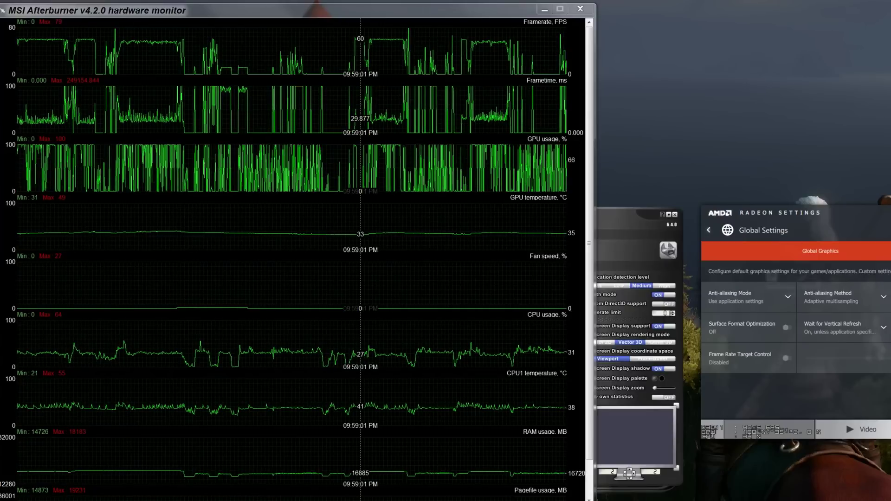
pyautogui.moveTo(45, 49)
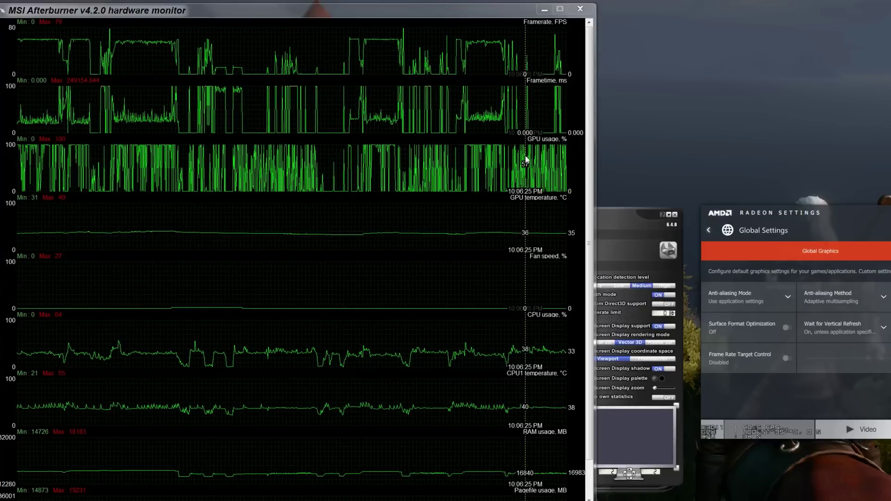
# Set RivaTuner's Global framerate limit to 40 FPS and close the Radeon Settings window.
pyautogui.click(621, 224)
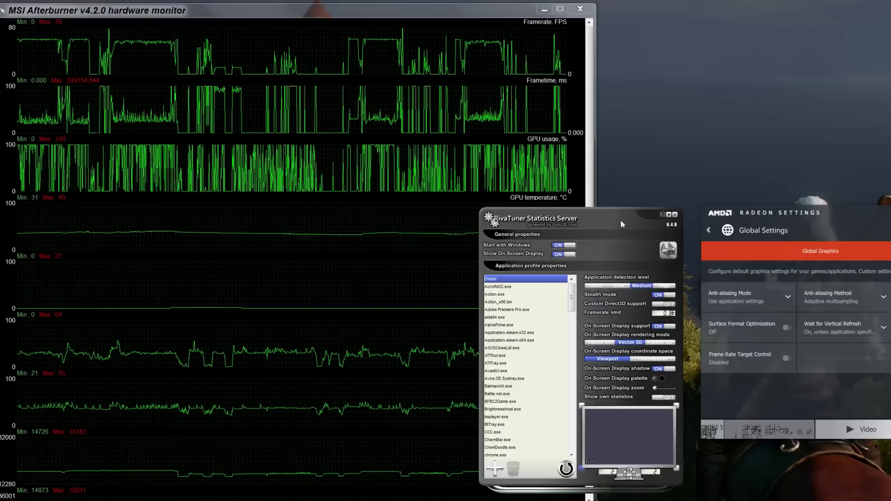
pyautogui.moveTo(619, 219); pyautogui.dragTo(625, 8)
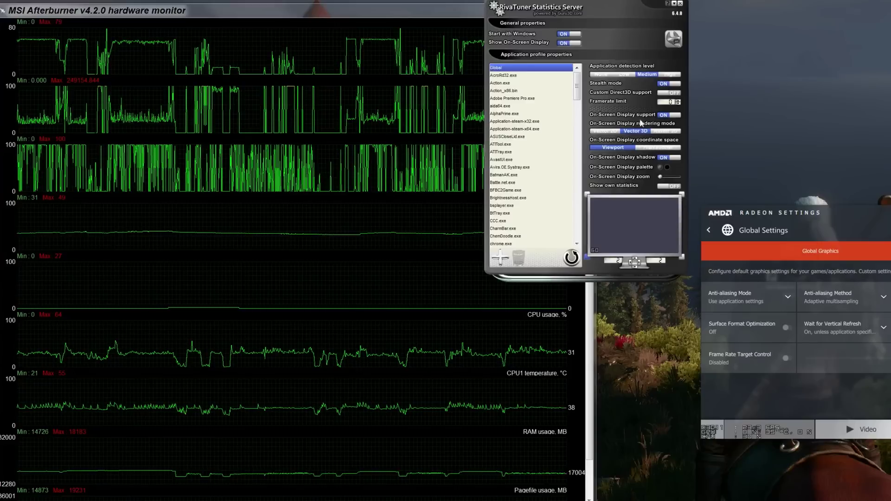
pyautogui.moveTo(611, 15); pyautogui.dragTo(623, 209)
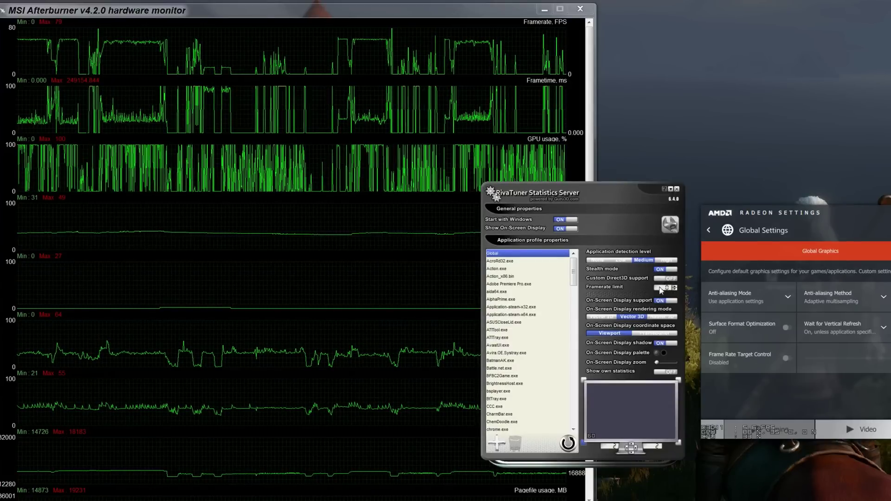
pyautogui.moveTo(661, 290)
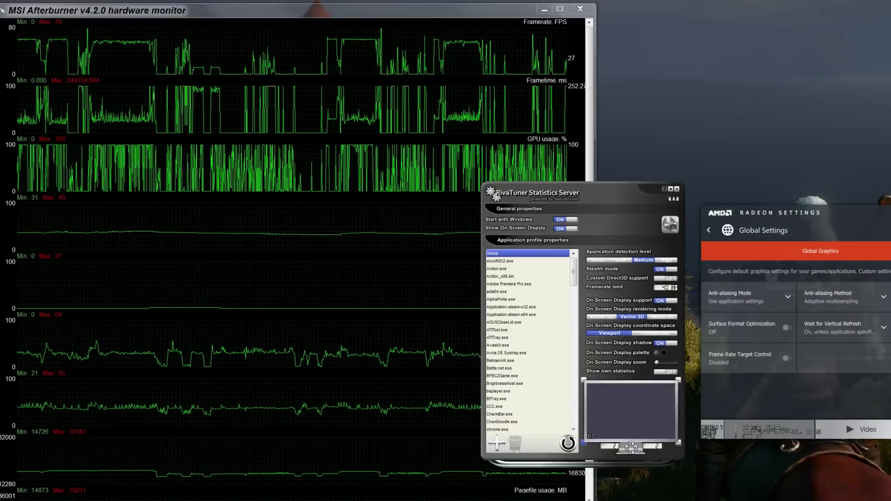
pyautogui.click(597, 192)
pyautogui.moveTo(598, 192); pyautogui.dragTo(737, 35)
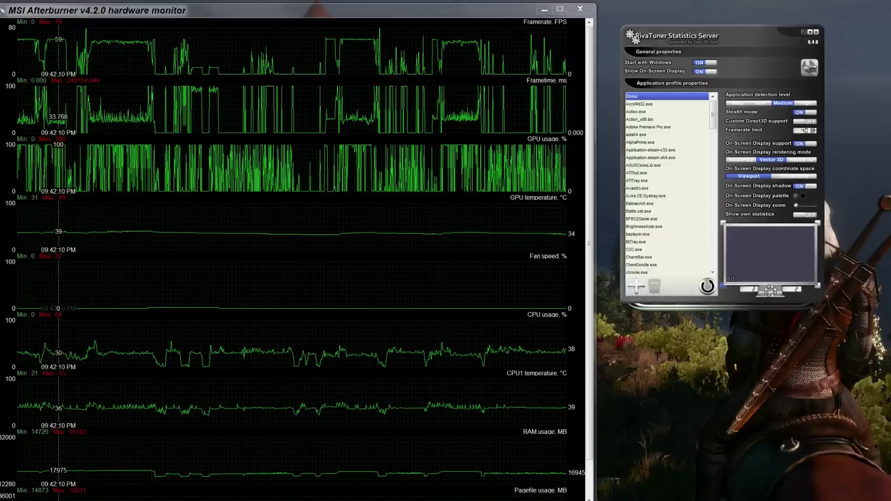
# Place the RTSS window top-right beside Afterburner's graphs, keeping the 40 FPS limit.
pyautogui.click(68, 497)
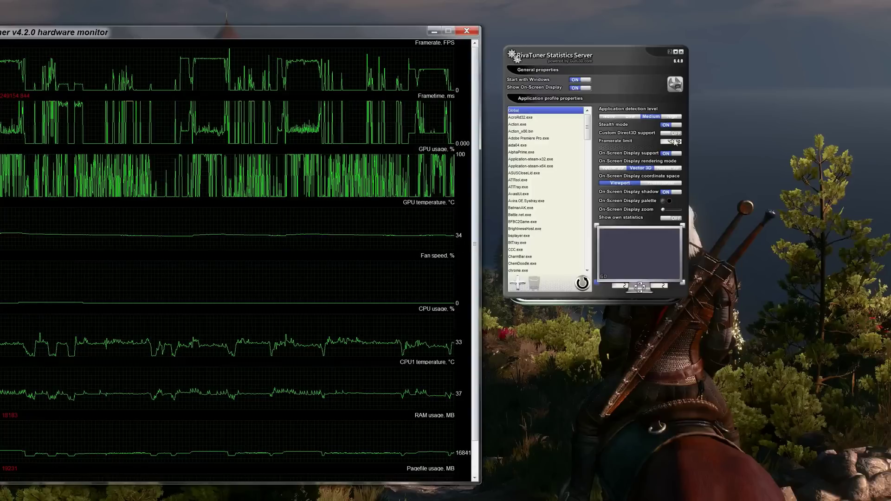
pyautogui.moveTo(674, 147)
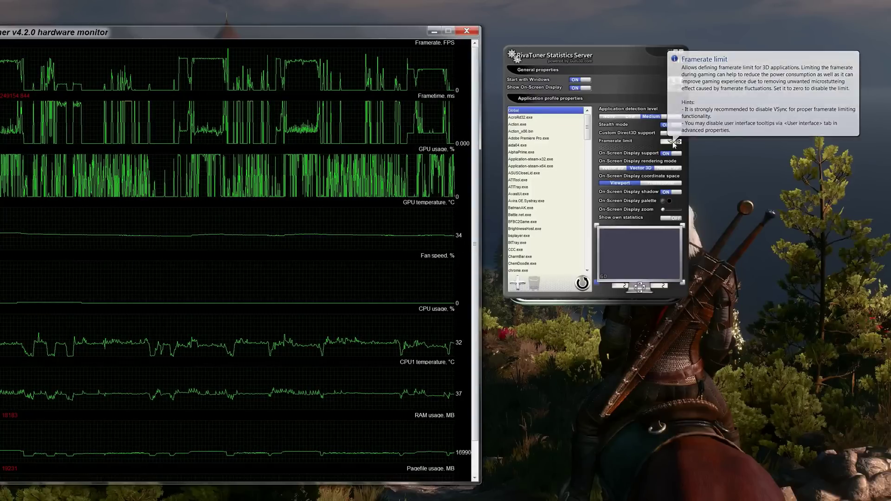
pyautogui.moveTo(437, 80)
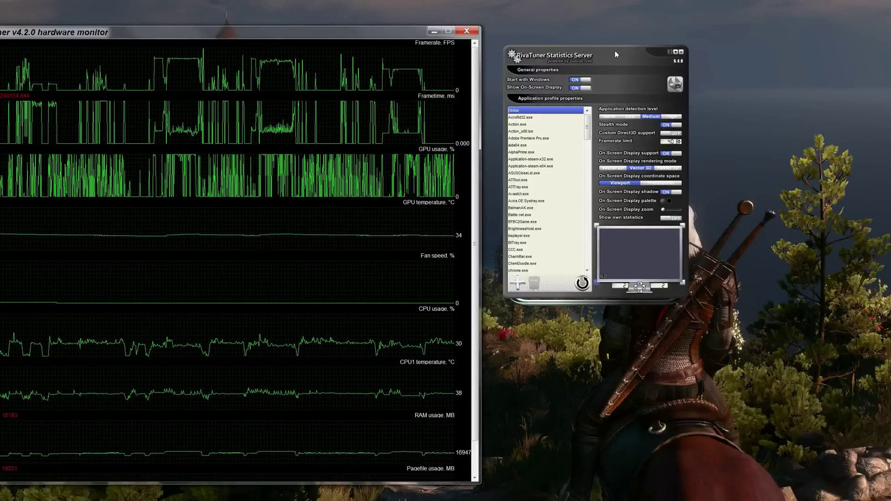
pyautogui.moveTo(616, 54); pyautogui.dragTo(609, 33)
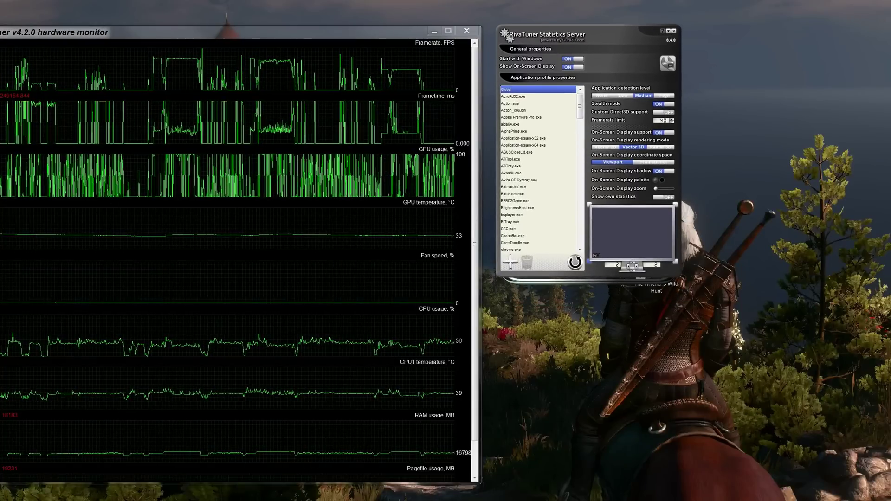
# Nudge the RTSS window up-left and check that Afterburner's framerate graph levels at 40 FPS.
pyautogui.moveTo(412, 363)
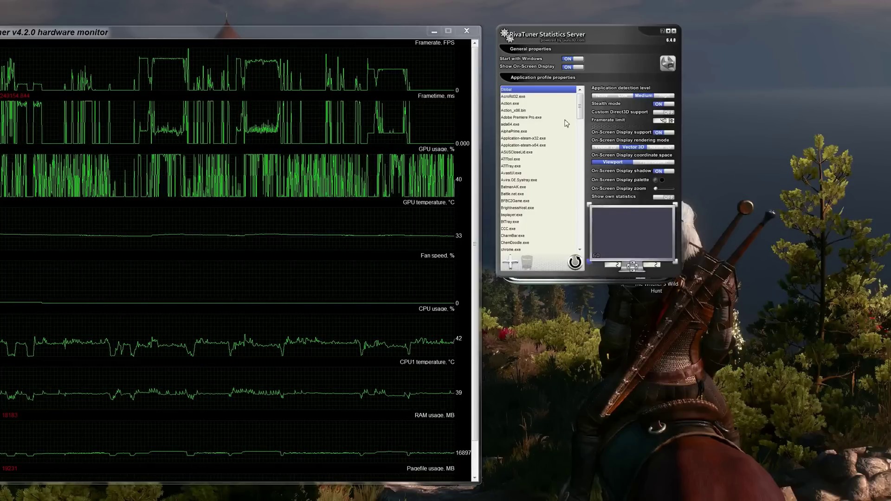
pyautogui.moveTo(385, 72)
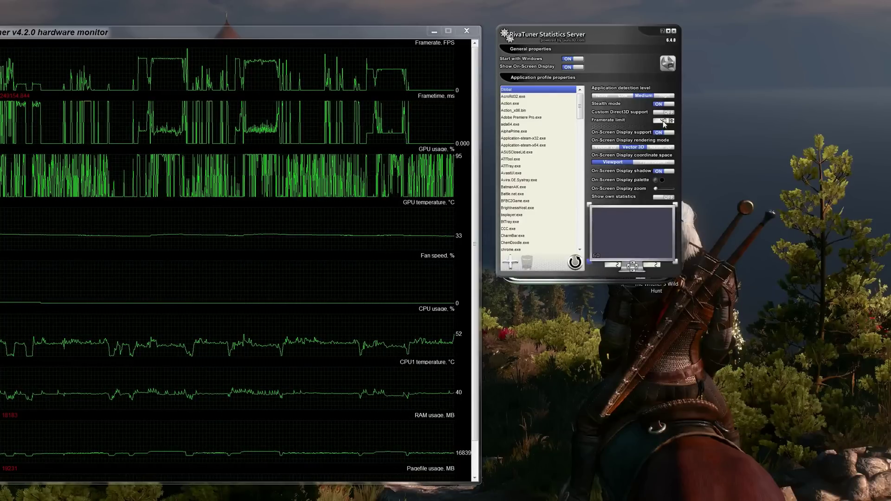
# Replace the 40 in the RTSS Framerate limit box with 60 FPS.
pyautogui.press('BackSpace')
pyautogui.press('BackSpace')
pyautogui.write('60')
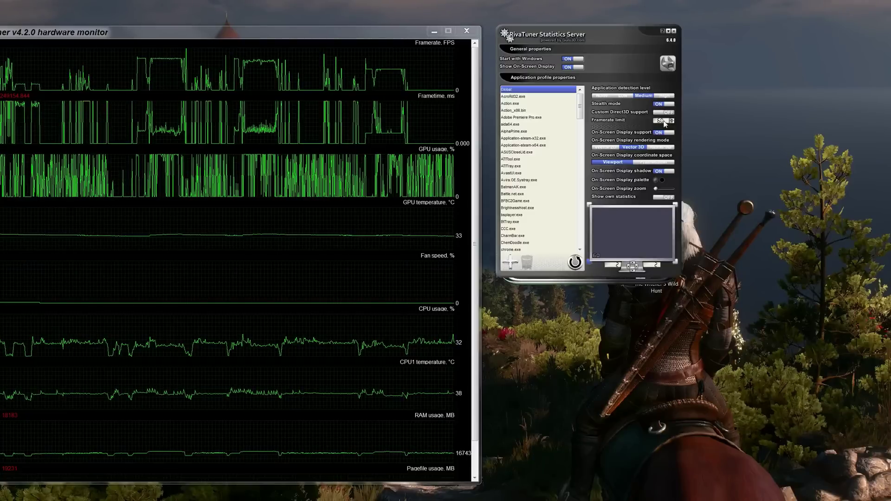